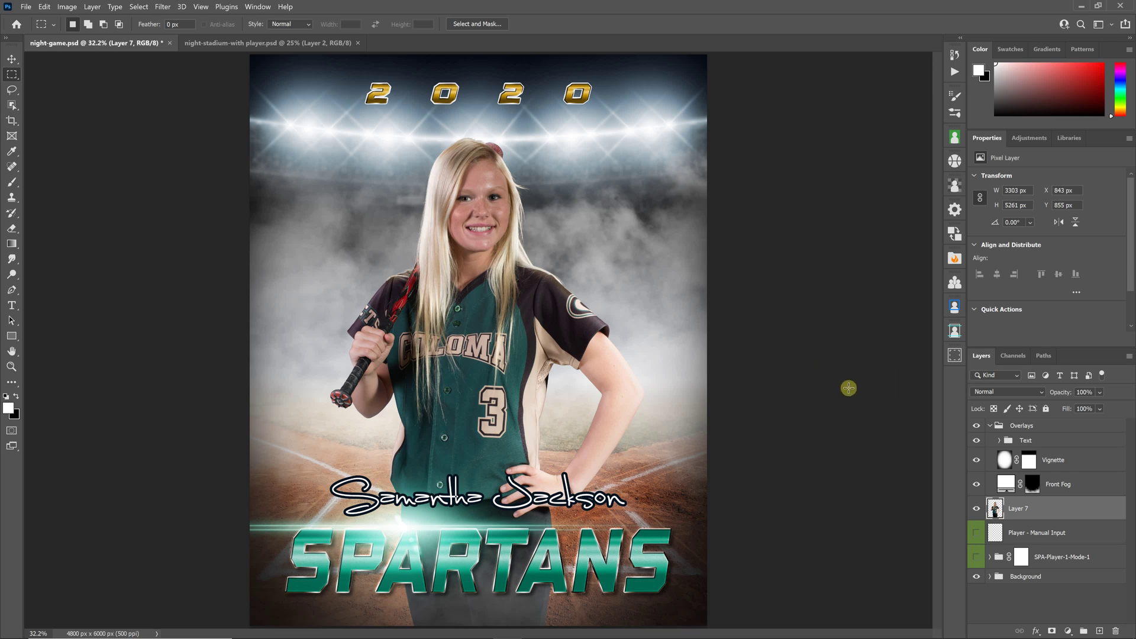
- Open the Border Select plugin panel and float it beside the night-game.psd poster
left_click(953, 360)
left_click_drag(884, 358, 803, 257)
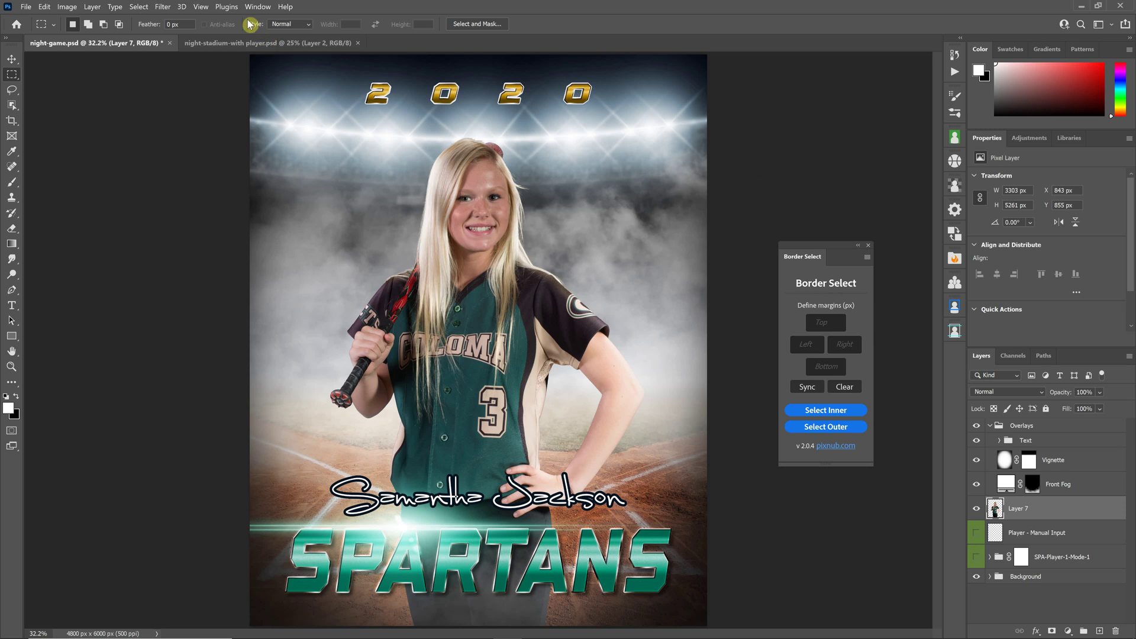
left_click(227, 7)
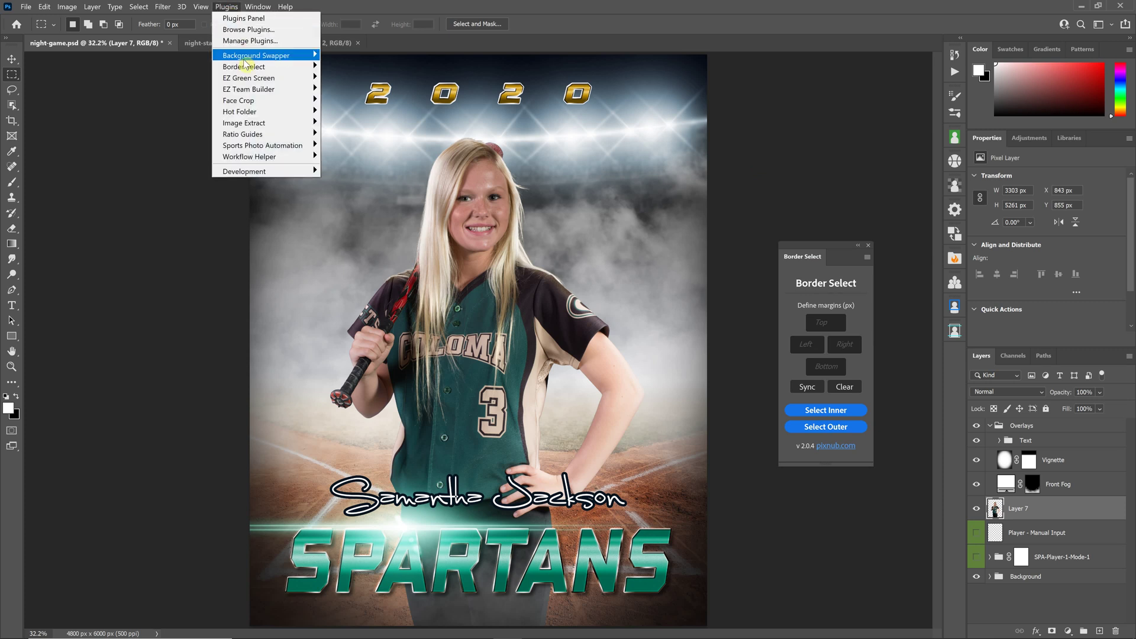
mouse_move(247, 69)
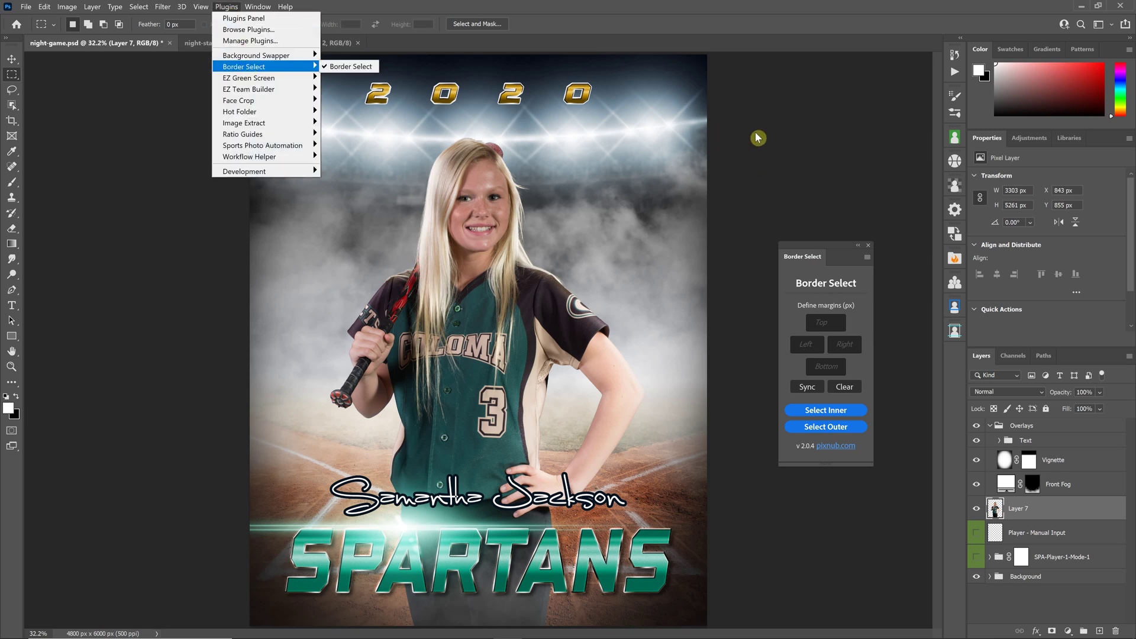
left_click(773, 138)
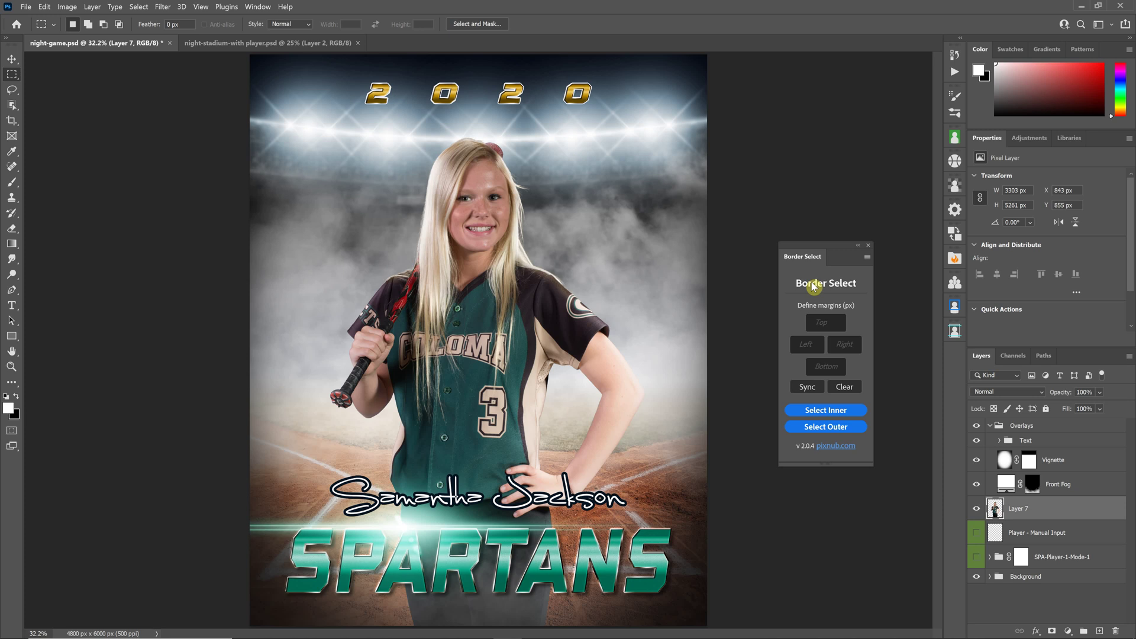
- Sync all four Border Select margins to 150 and select the 150 px edge frame
left_click_drag(828, 254, 792, 224)
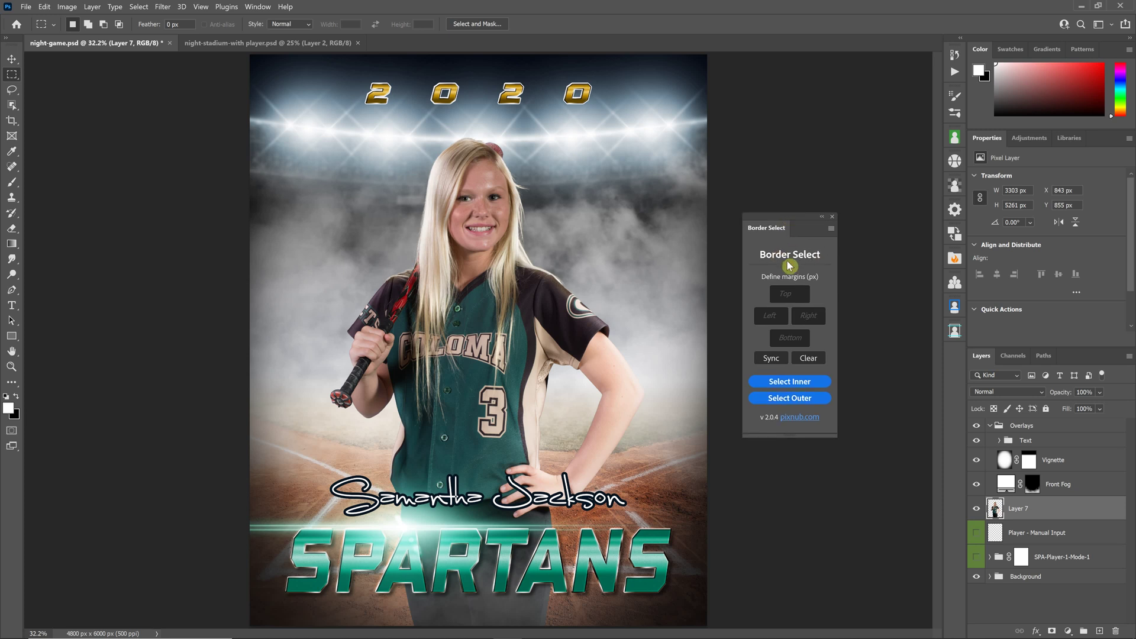
left_click(798, 296)
left_click(769, 359)
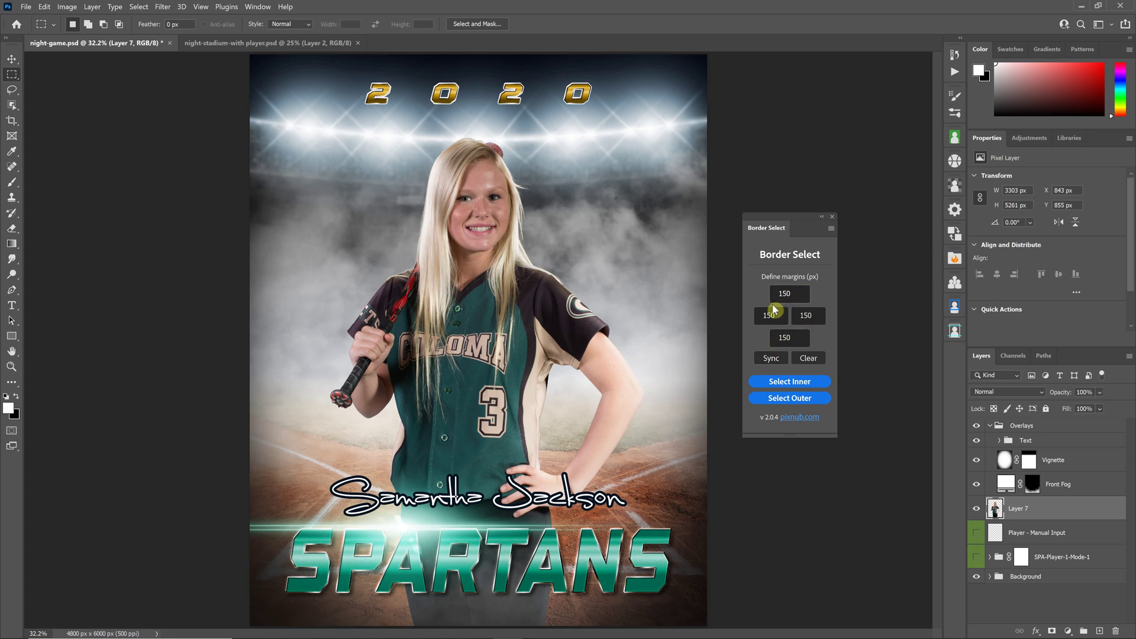
left_click(783, 381)
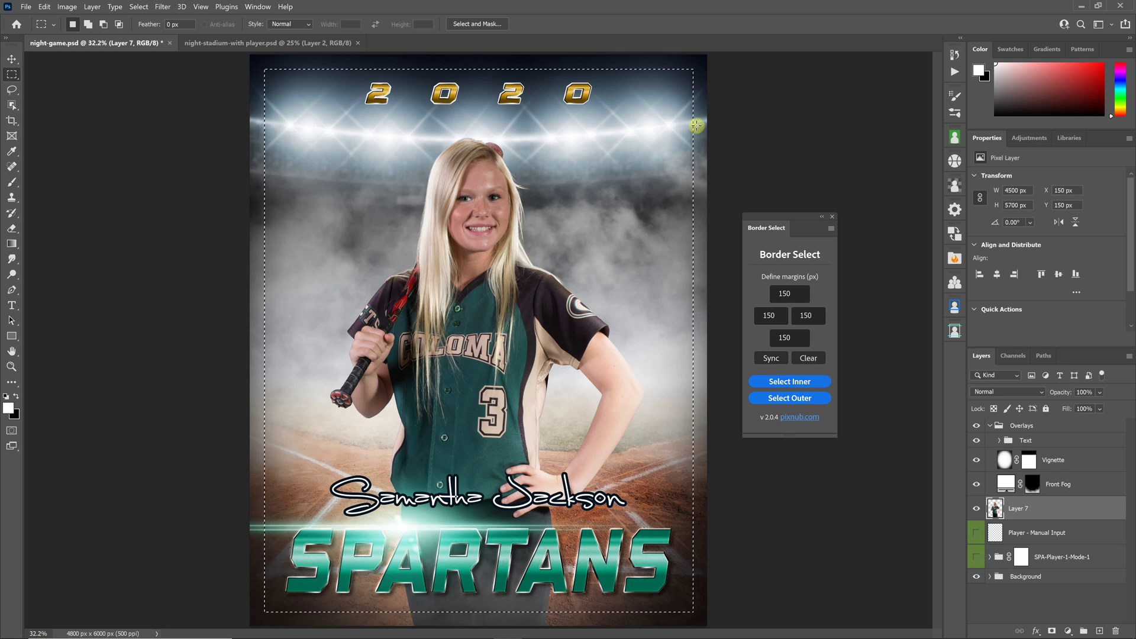
left_click(794, 398)
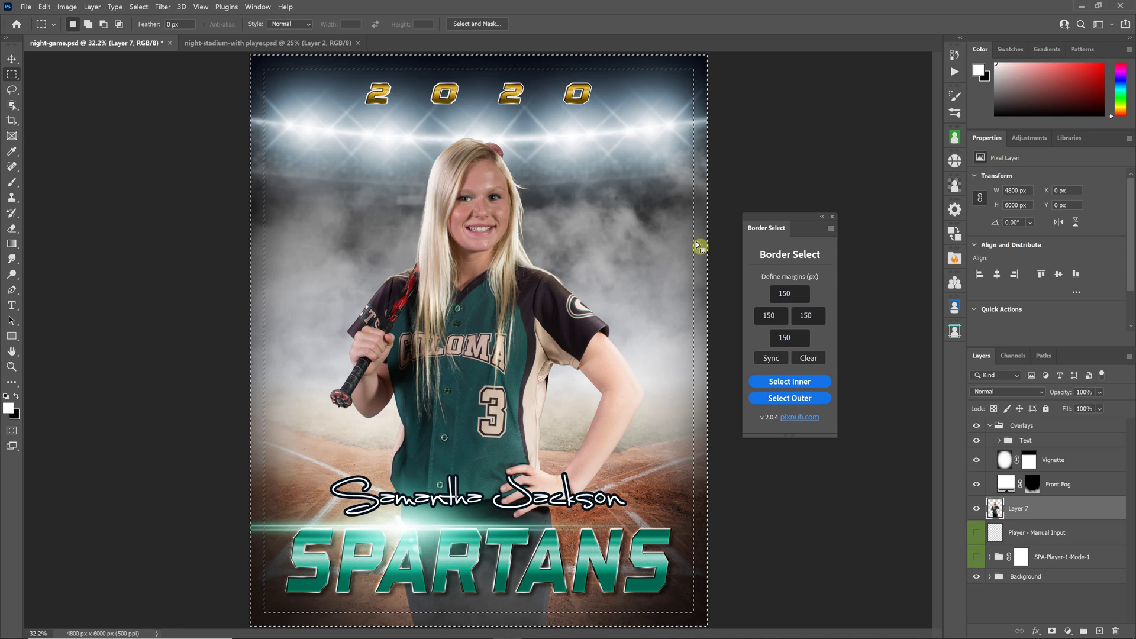
- Set Border Select margins to top 0, left 200, right 200 and bottom 400
double_click(801, 302)
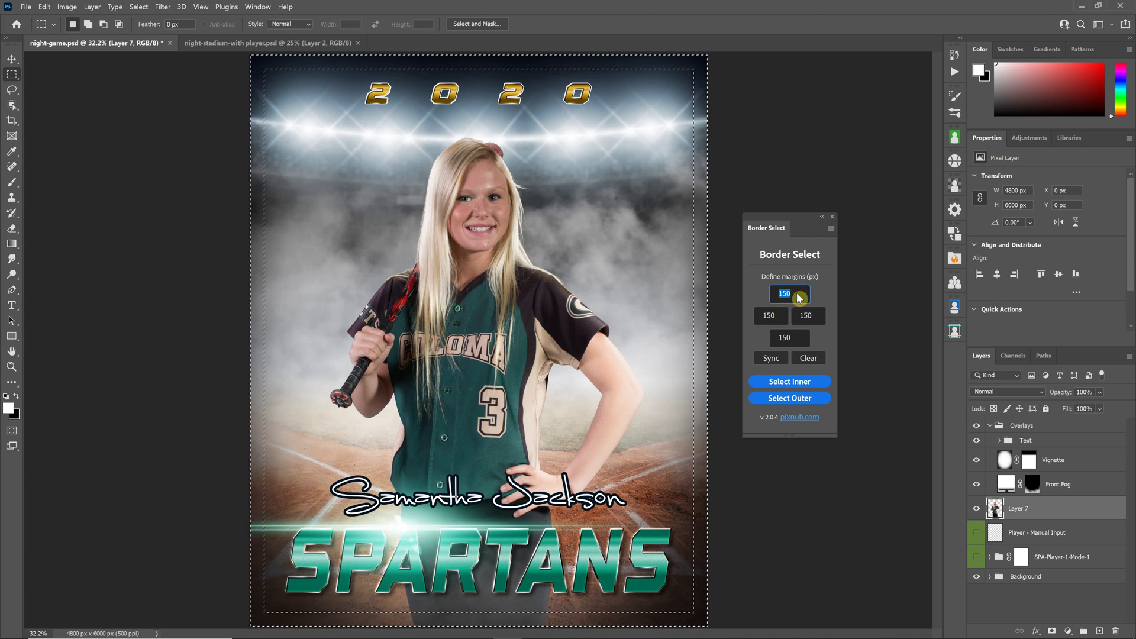
type("0")
left_click(780, 316)
key("BackSpace")
key("BackSpace")
key("BackSpace")
type("20")
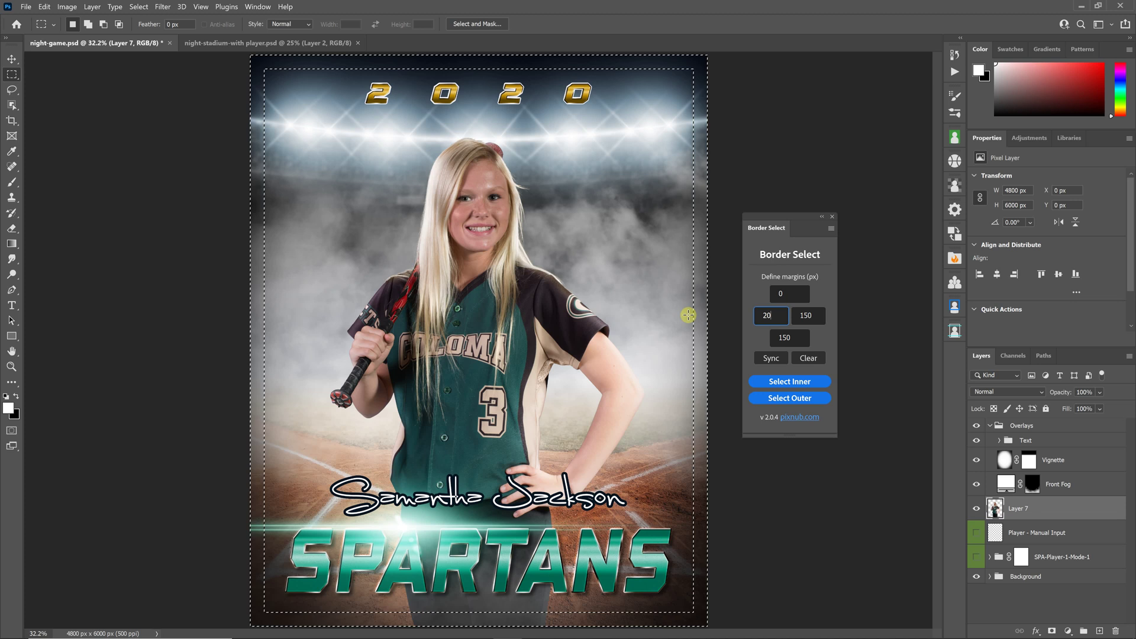
type("0")
key("Tab")
type("200")
left_click(797, 336)
key("BackSpace")
key("BackSpace")
key("BackSpace")
type("4")
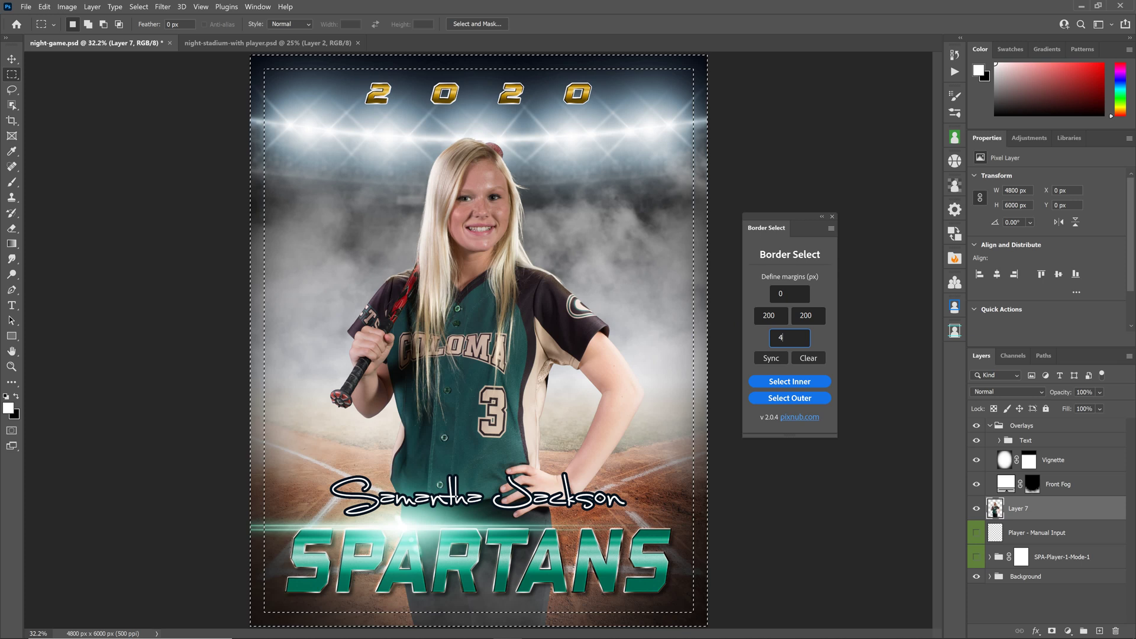
type("00")
key("Return")
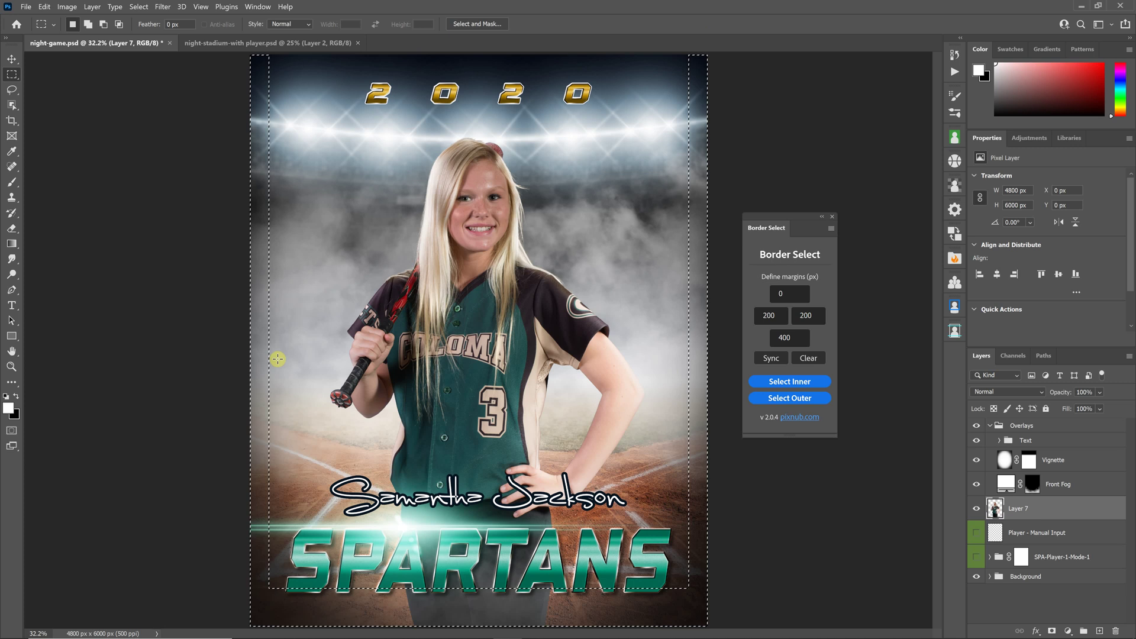
- Select the uneven border frame along the poster's sides and bottom
left_click(788, 382)
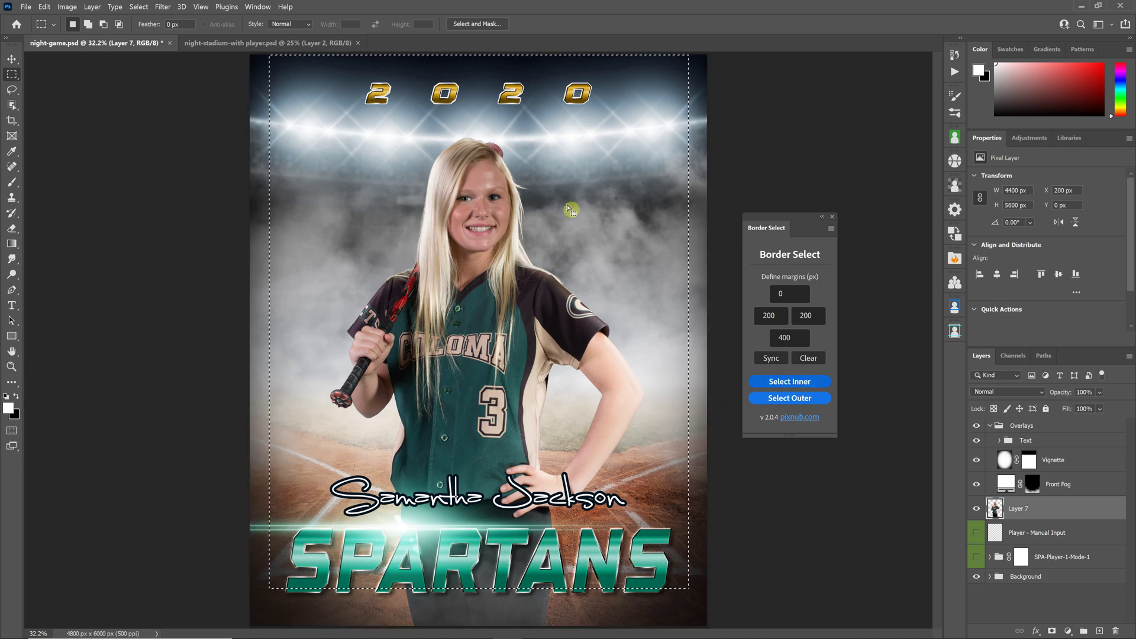
left_click(803, 398)
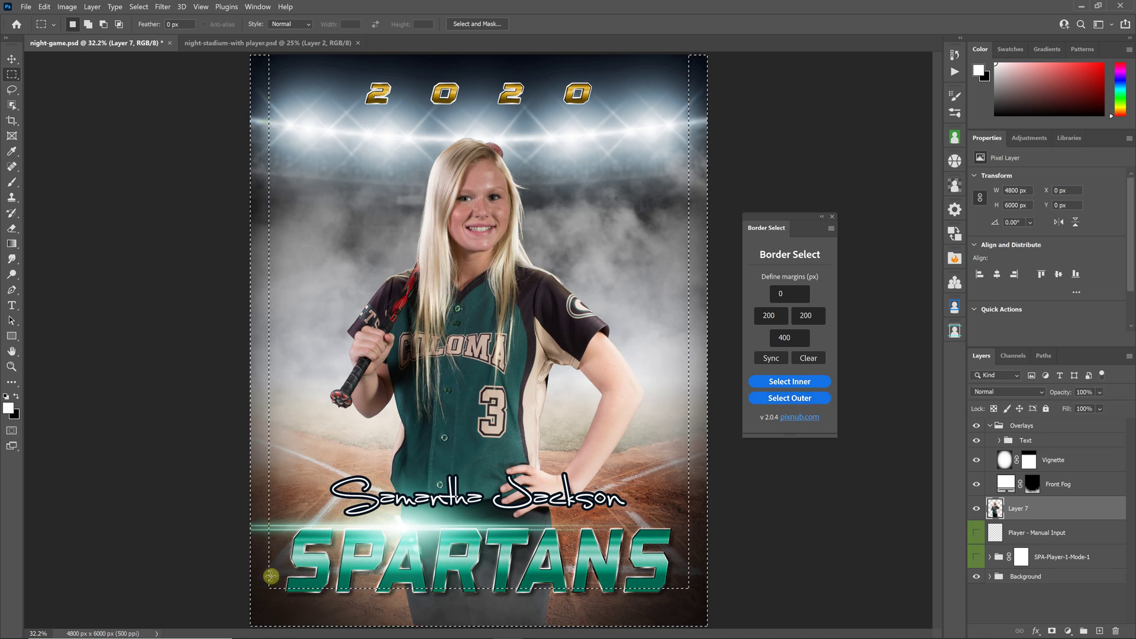
left_click(764, 381)
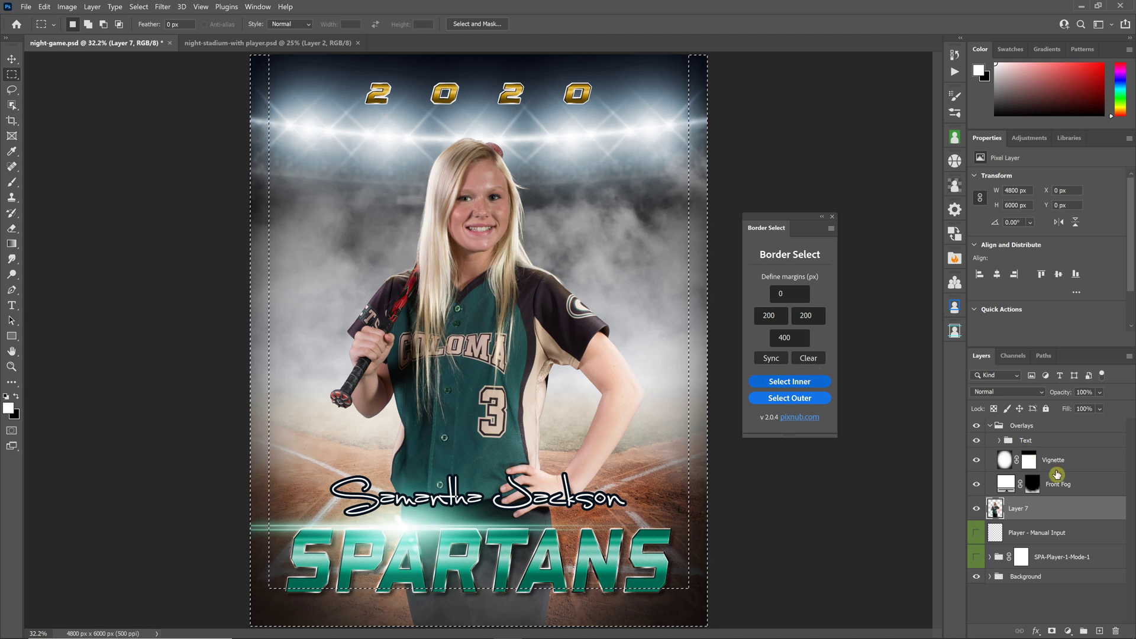
- Make Front Fog the active layer and hide the Vignette layer
left_click(1008, 485)
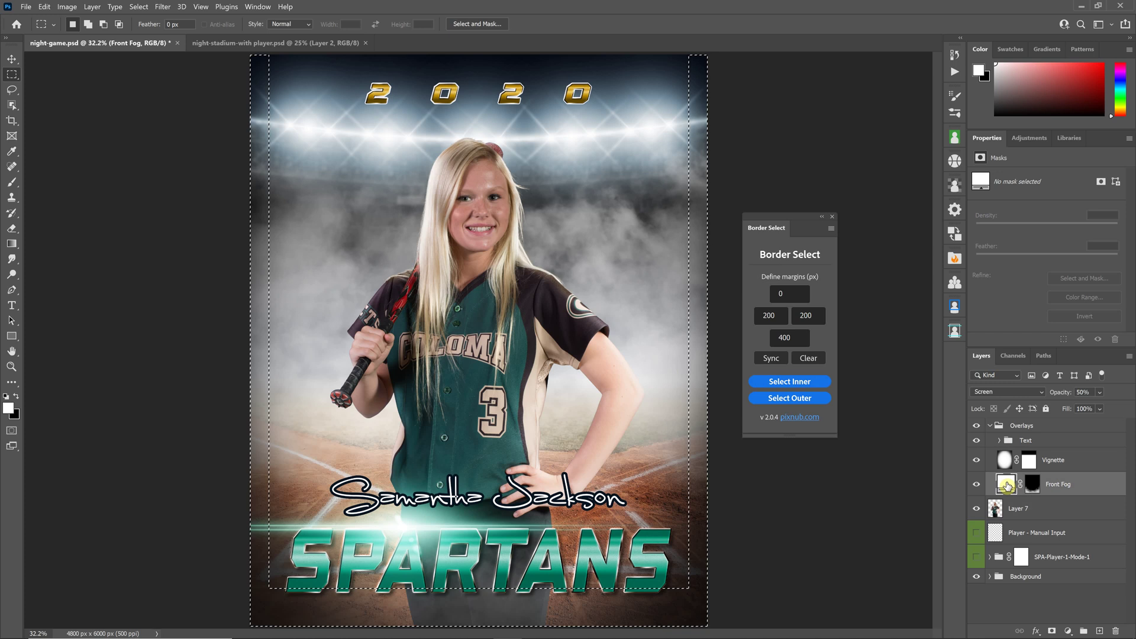
left_click(977, 460)
left_click_drag(990, 498, 935, 483)
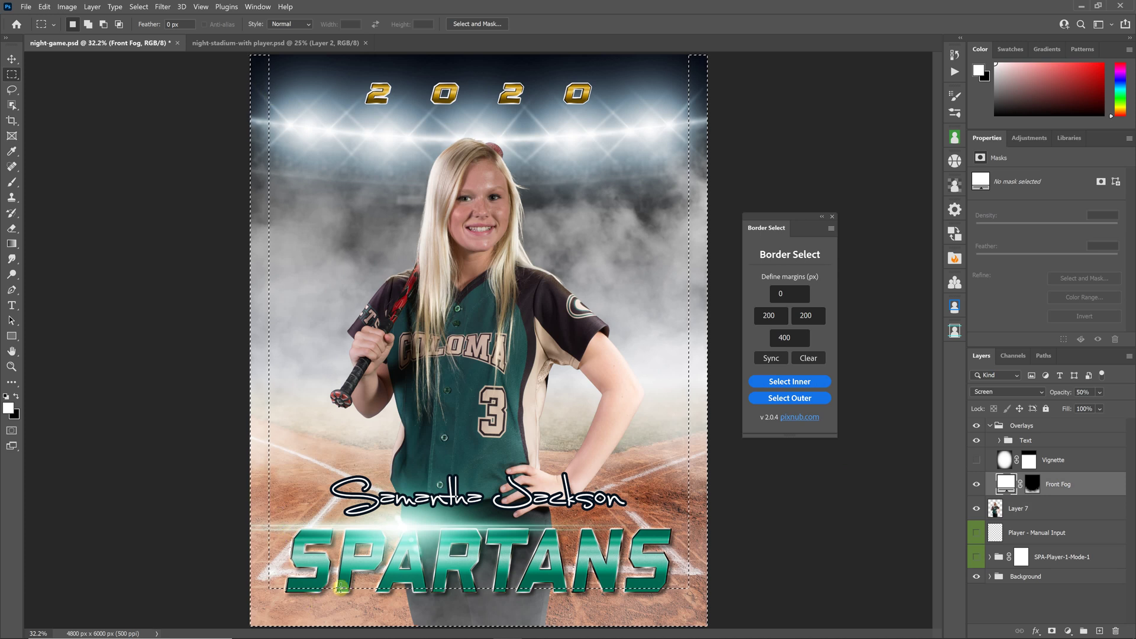
- Create a new empty Layer 8 above Front Fog via Layer > New > Layer
left_click(91, 7)
mouse_move(118, 16)
left_click(269, 18)
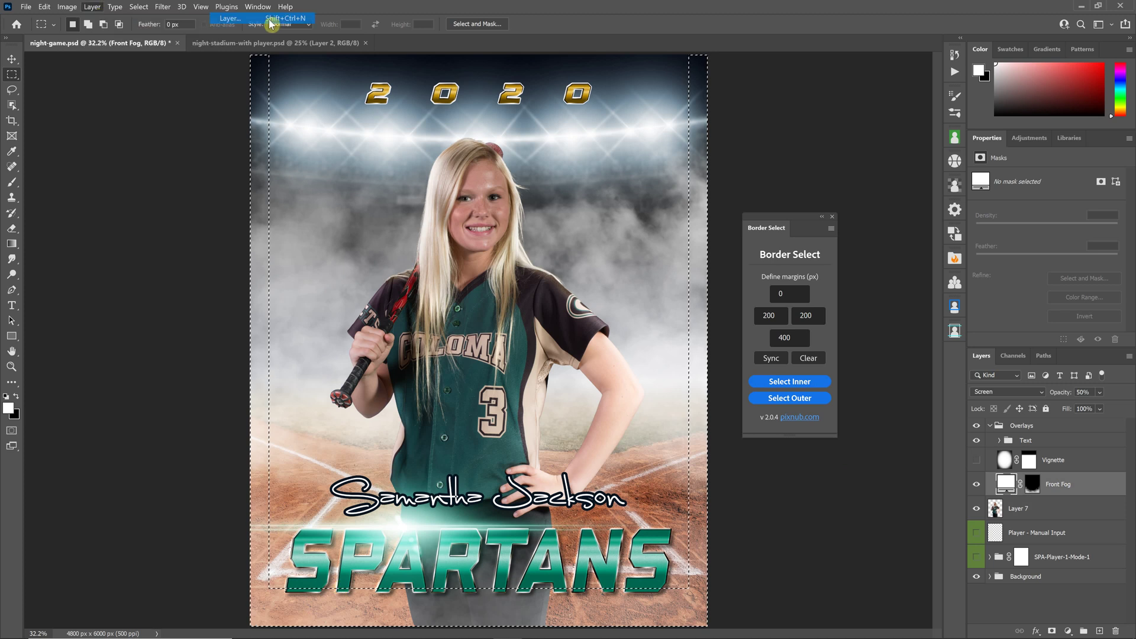
left_click(660, 190)
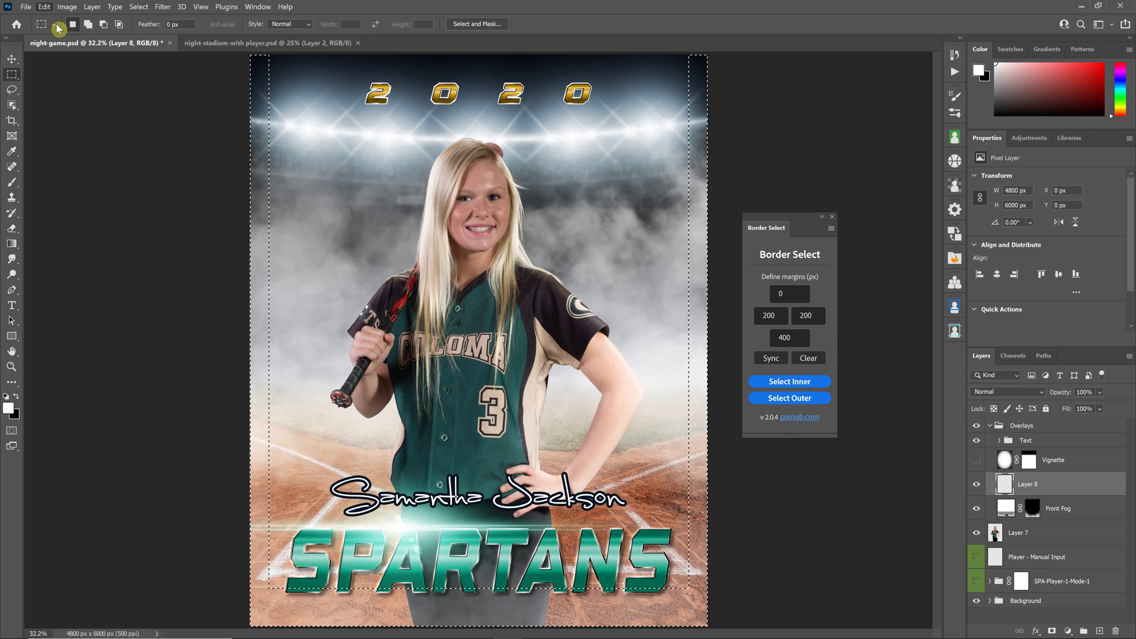
- Fill the border selection with black on Layer 8, then deselect
key("ctrl+BackSpace")
left_click(138, 6)
left_click(155, 29)
- Apply a 200-pixel Gaussian Blur to the border and lower Layer 8's opacity to 88%
left_click(163, 7)
mouse_move(266, 144)
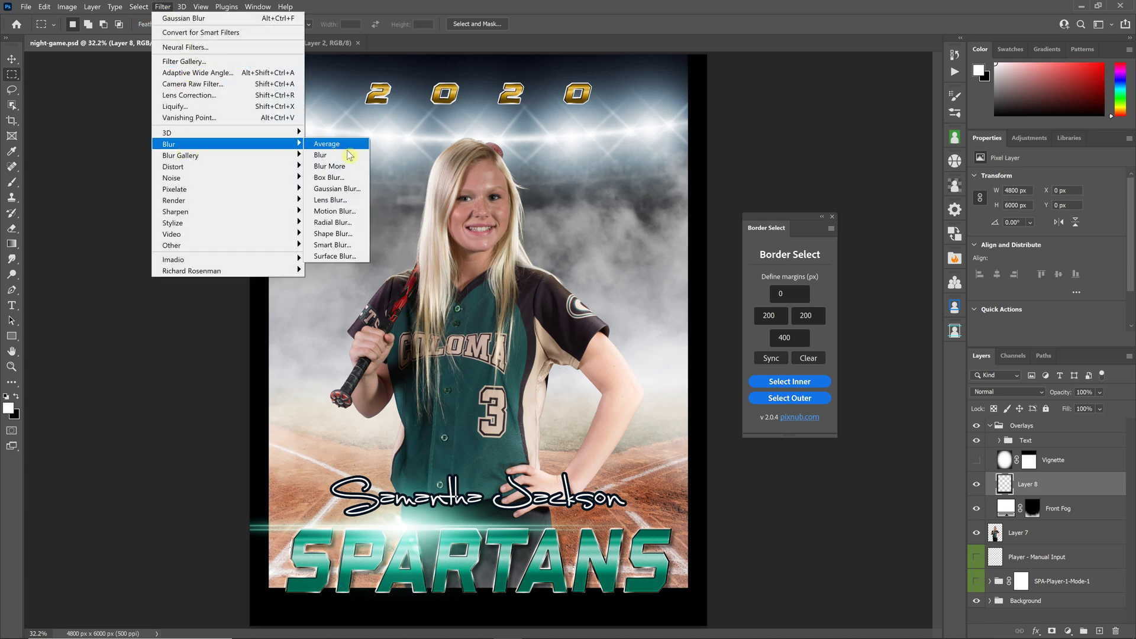
left_click(335, 188)
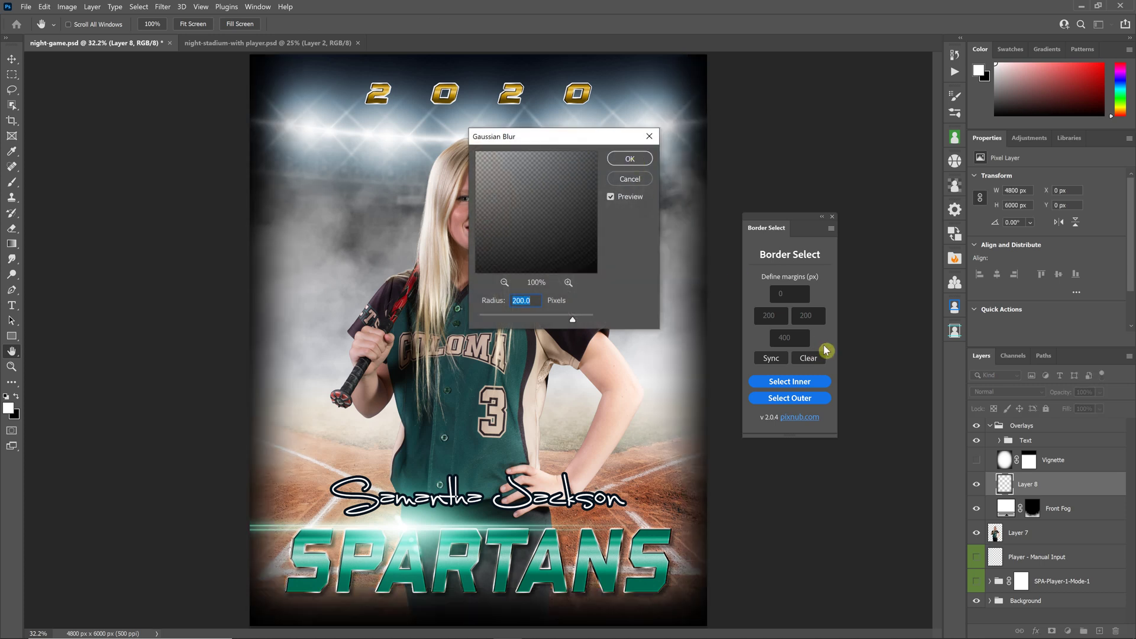
key("Return")
left_click_drag(1101, 393, 1118, 408)
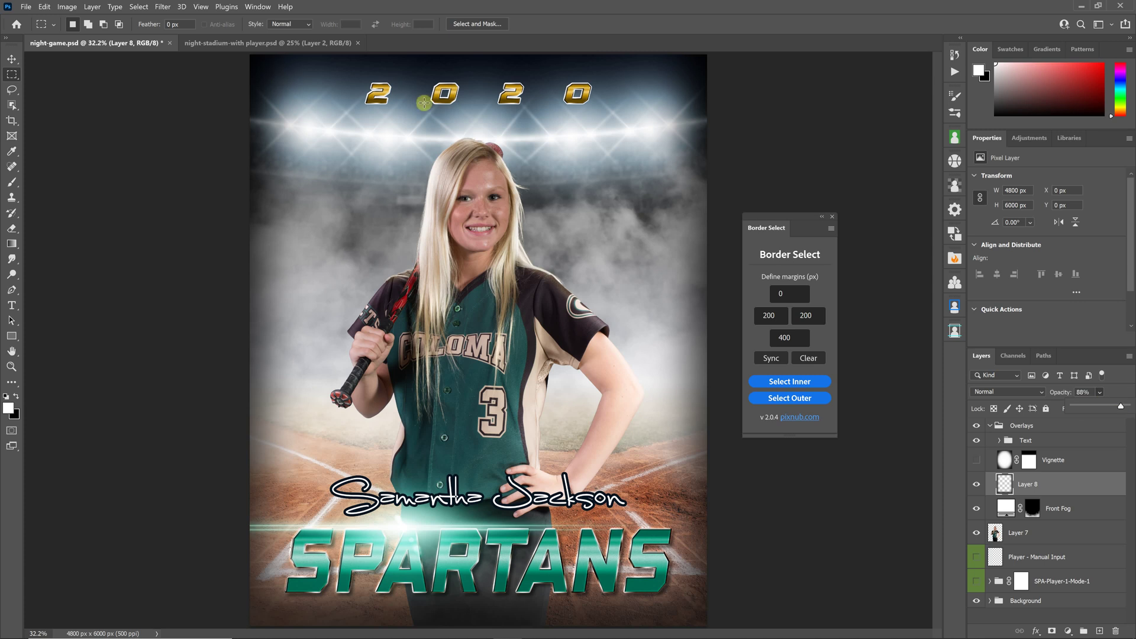
- Raise Layer 8's opacity to 93% to darken the soft border slightly
key("9")
key("3")
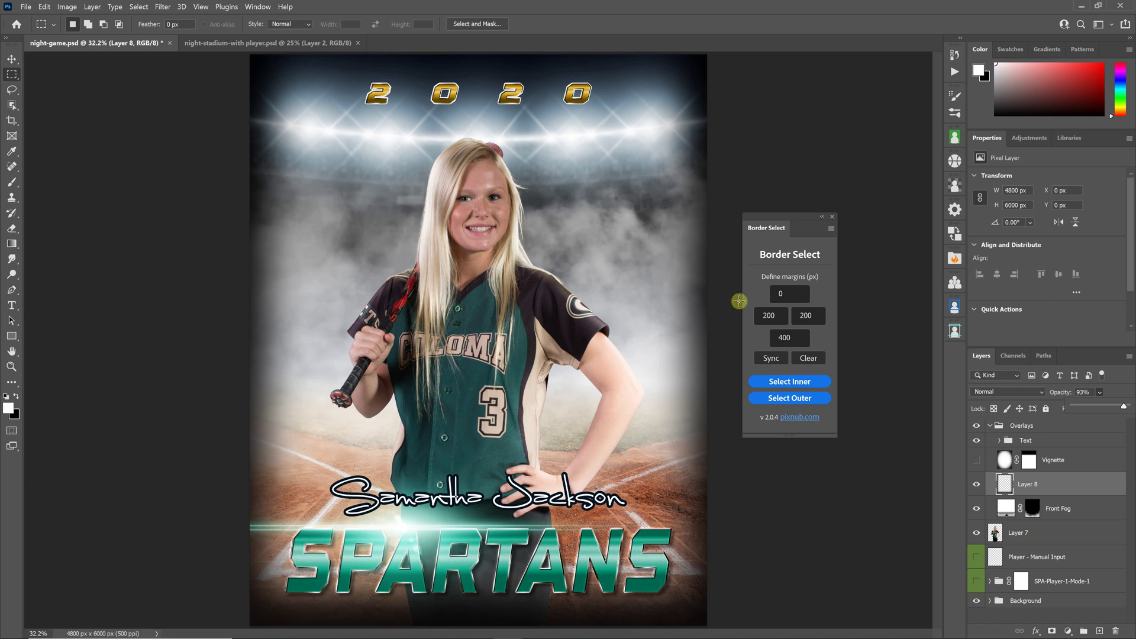
- Set left and right margins to 0 and bottom to 800, selecting an 800 px bottom strip
left_click(780, 320)
double_click(770, 315)
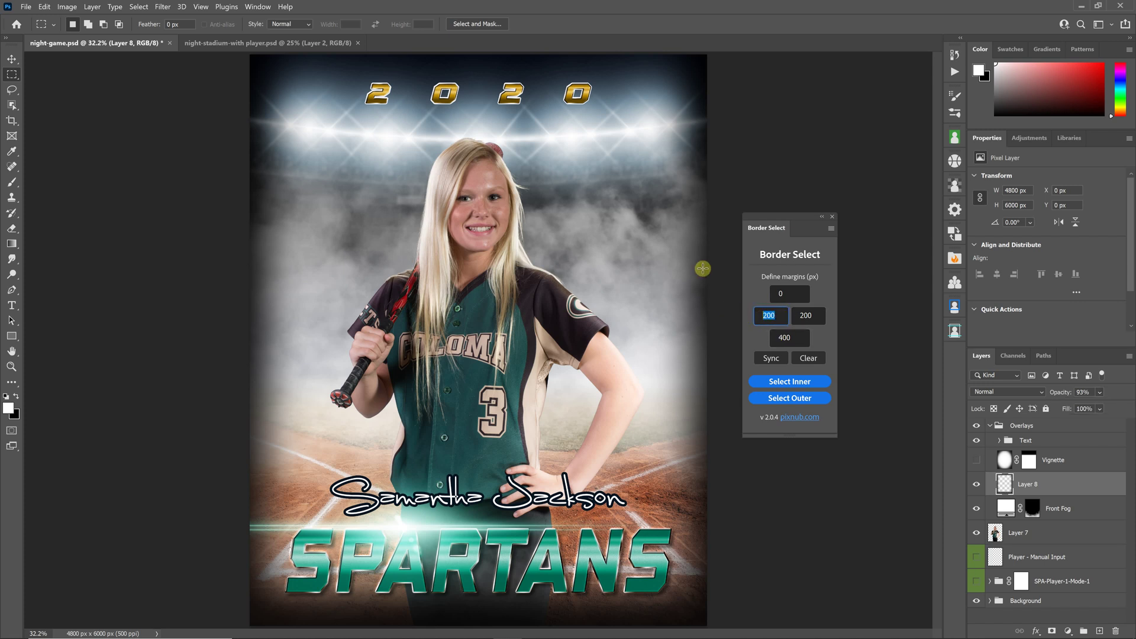
type("0")
double_click(808, 315)
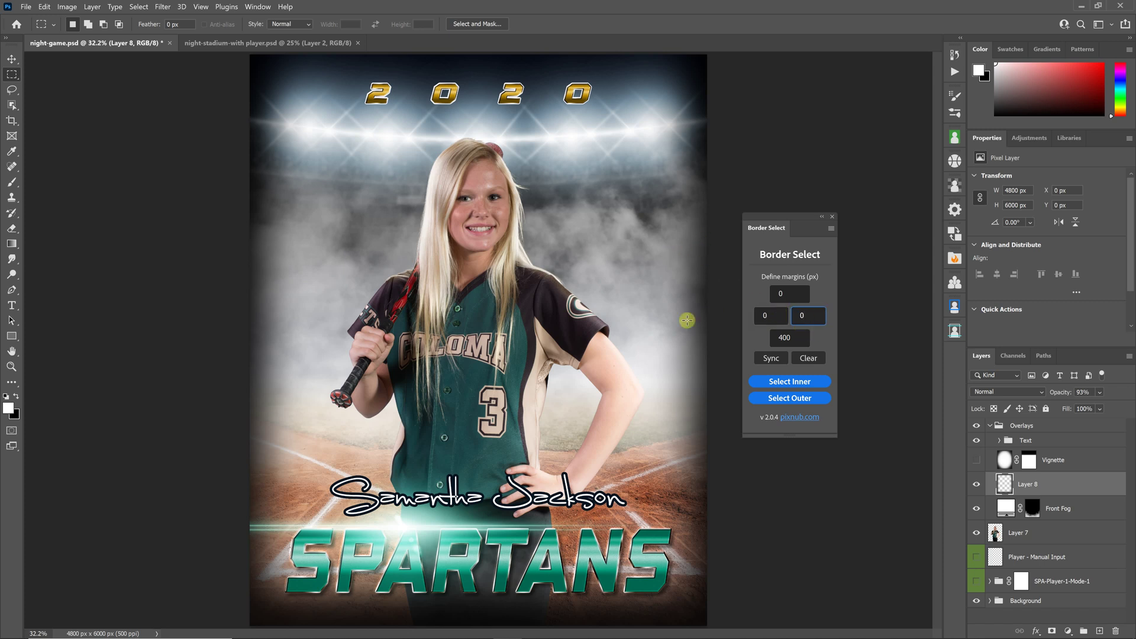
double_click(786, 337)
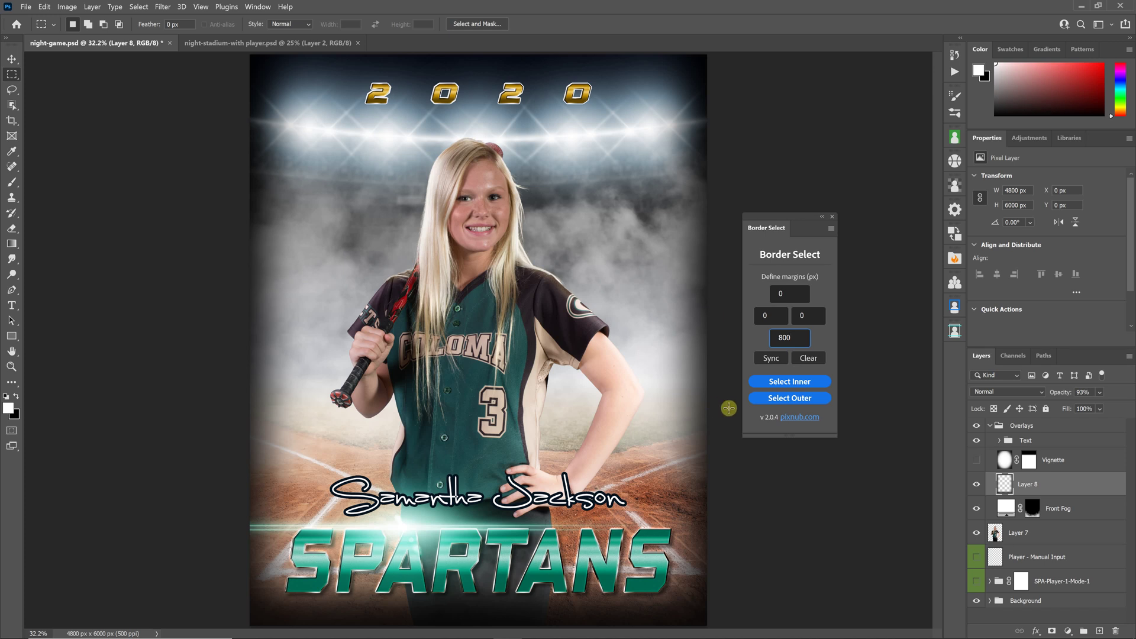
left_click(790, 398)
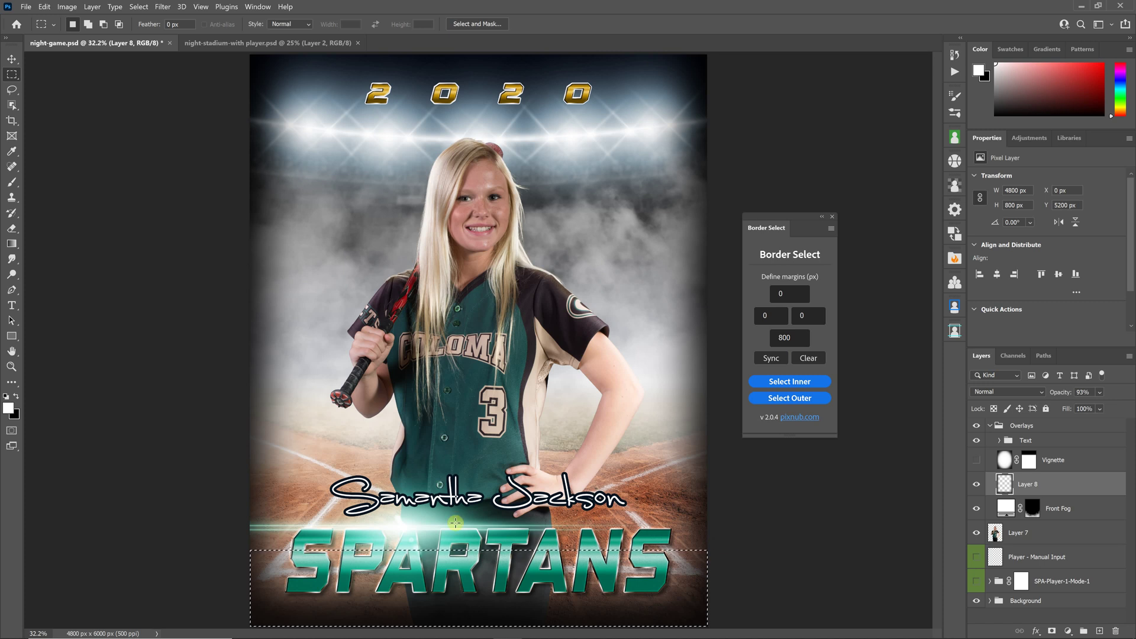
- Set the right margin to 800 and select the inner 4000 × 5200 px area
left_click(808, 316)
type("800")
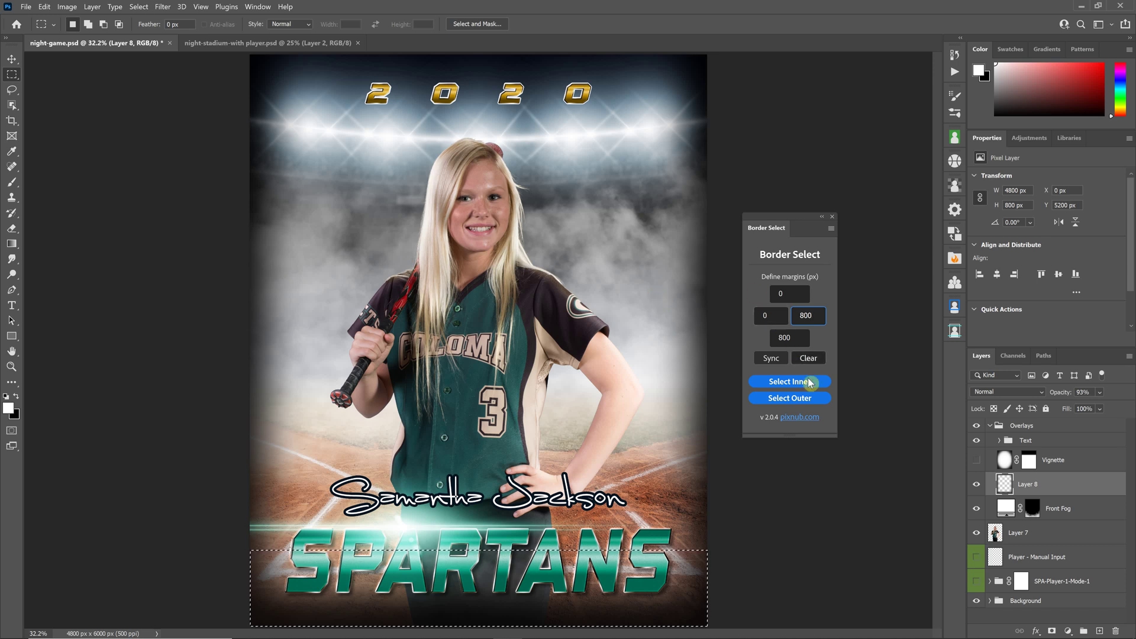
left_click(807, 398)
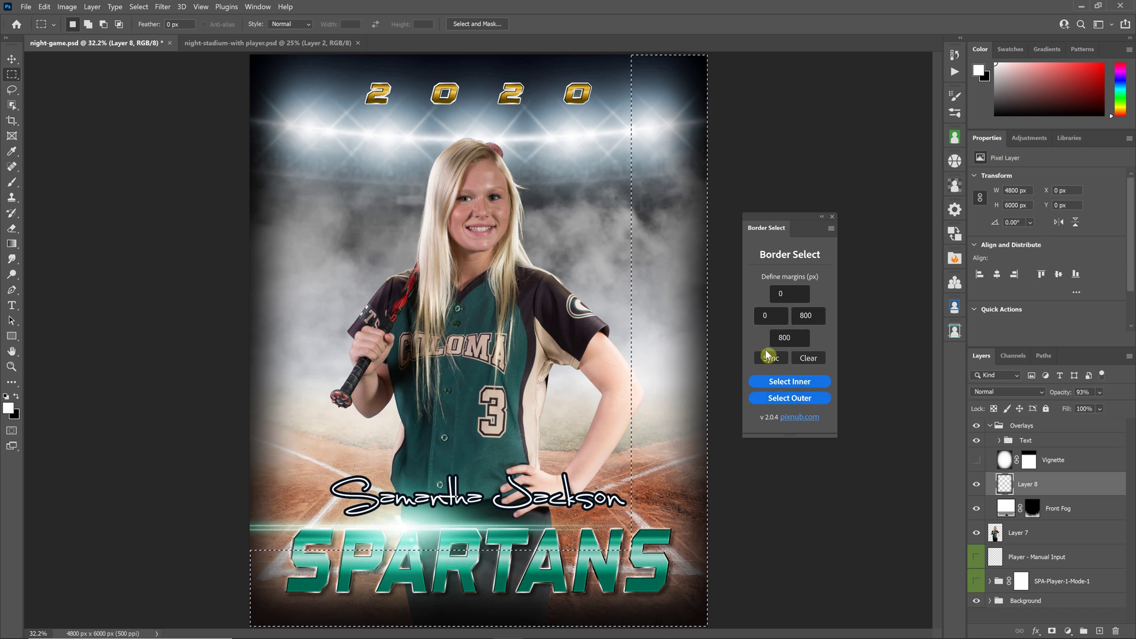
left_click(795, 382)
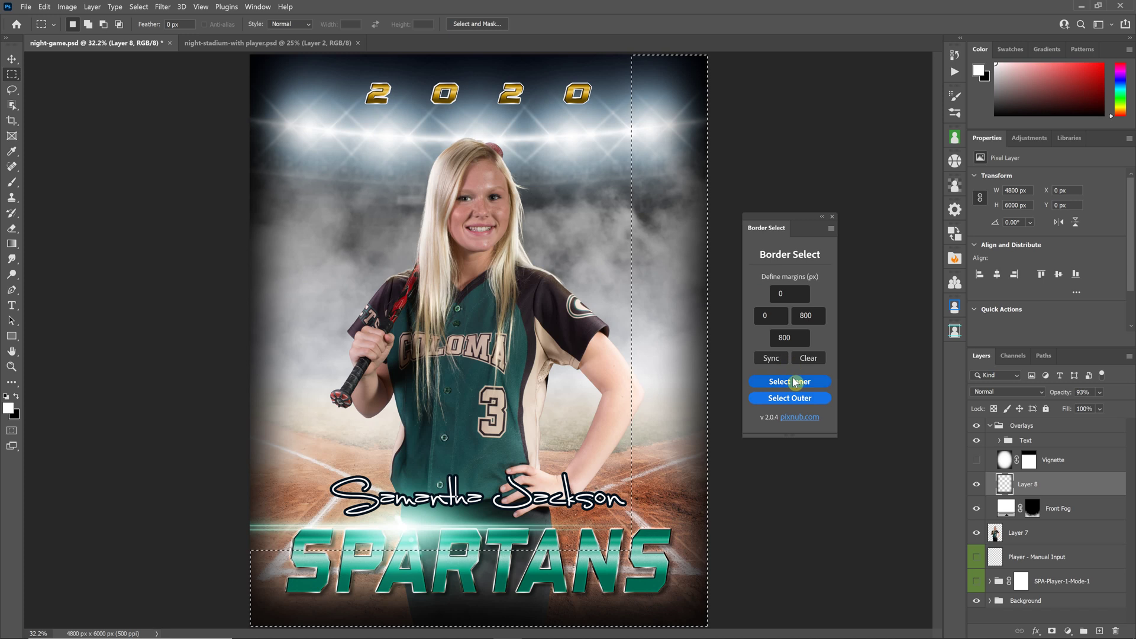
left_click(793, 381)
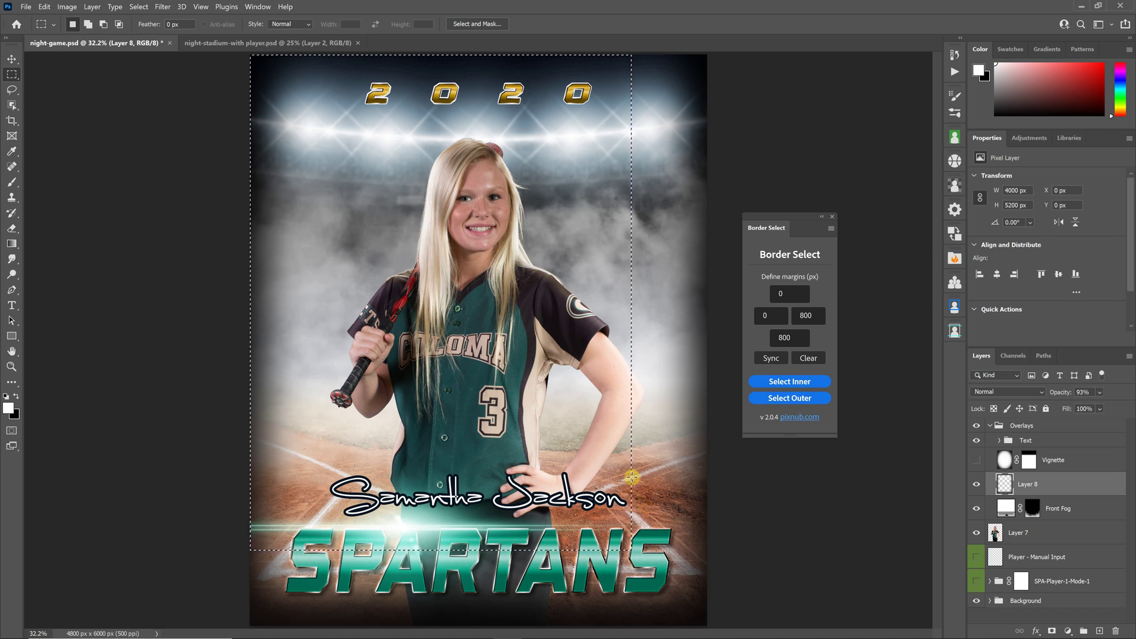
left_click_drag(788, 216, 854, 183)
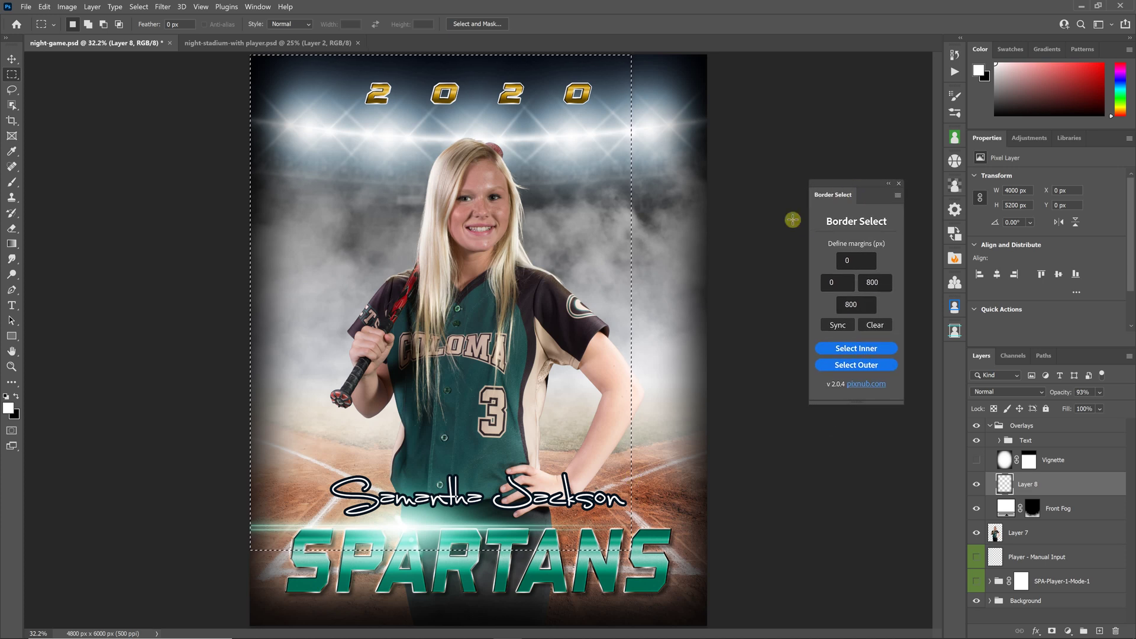